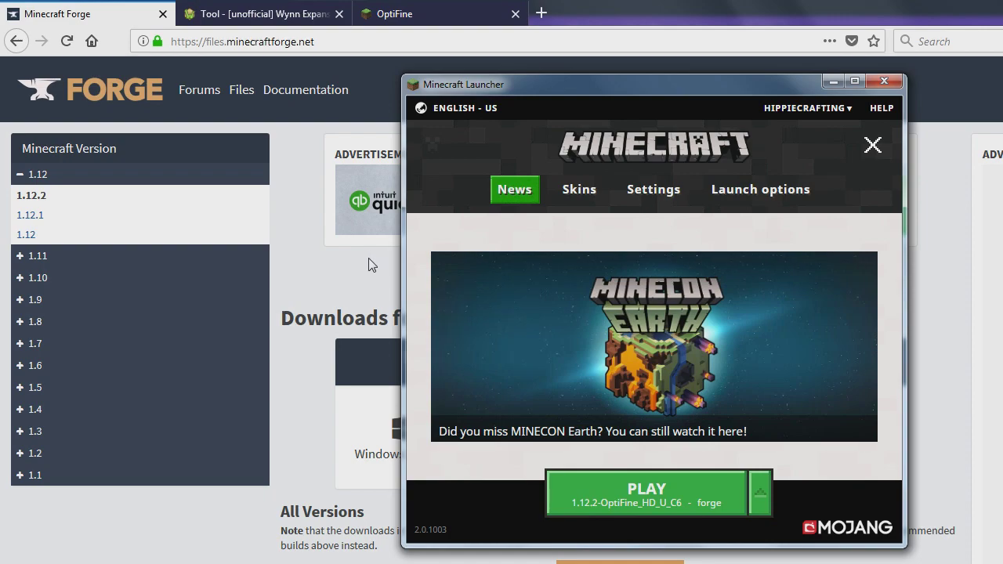
Change the forge launch profile to release 1.11.2, save it, and minimize the launcher.
{"action": "left_click", "coordinate": [769, 196]}
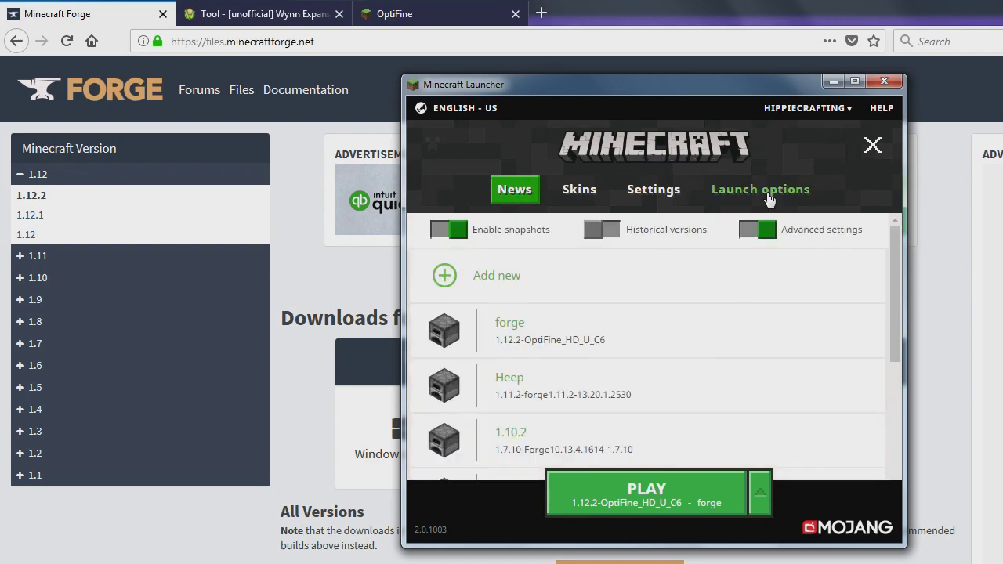
{"action": "left_click", "coordinate": [536, 345]}
{"action": "left_click", "coordinate": [705, 327]}
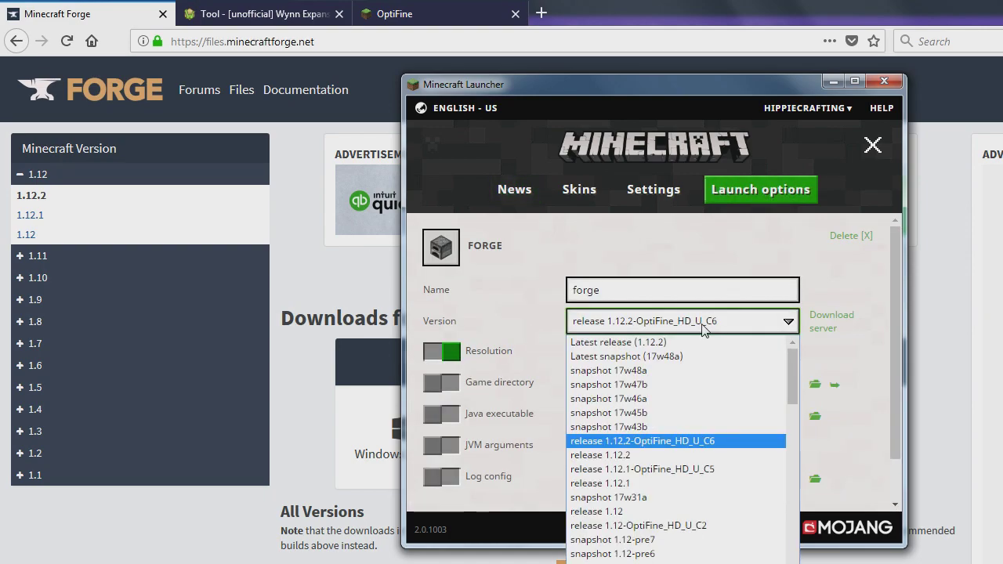
{"action": "scroll", "coordinate": [672, 541], "scroll_direction": "down", "scroll_amount": 2}
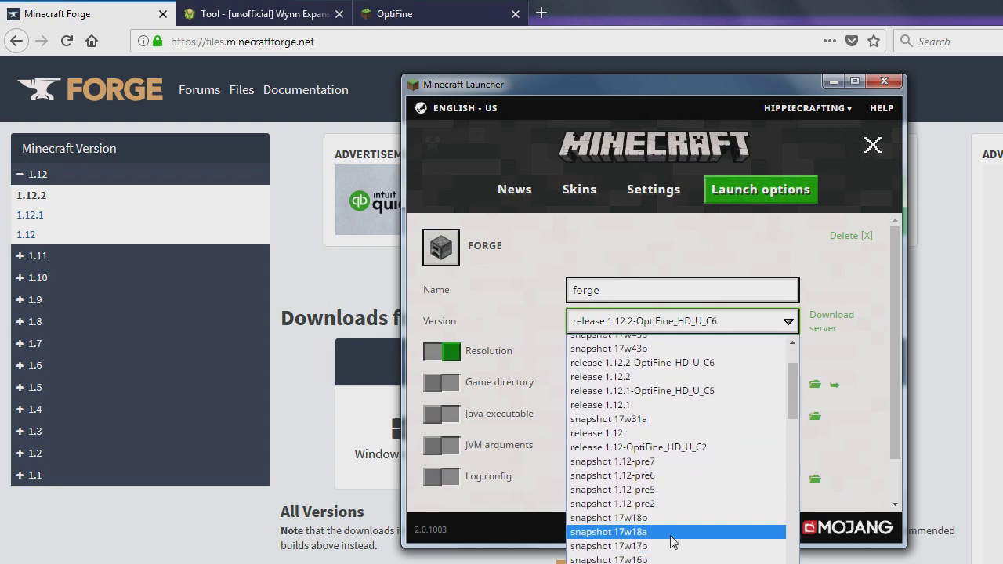
{"action": "scroll", "coordinate": [627, 462], "scroll_direction": "up", "scroll_amount": 2}
{"action": "scroll", "coordinate": [627, 494], "scroll_direction": "down", "scroll_amount": 4}
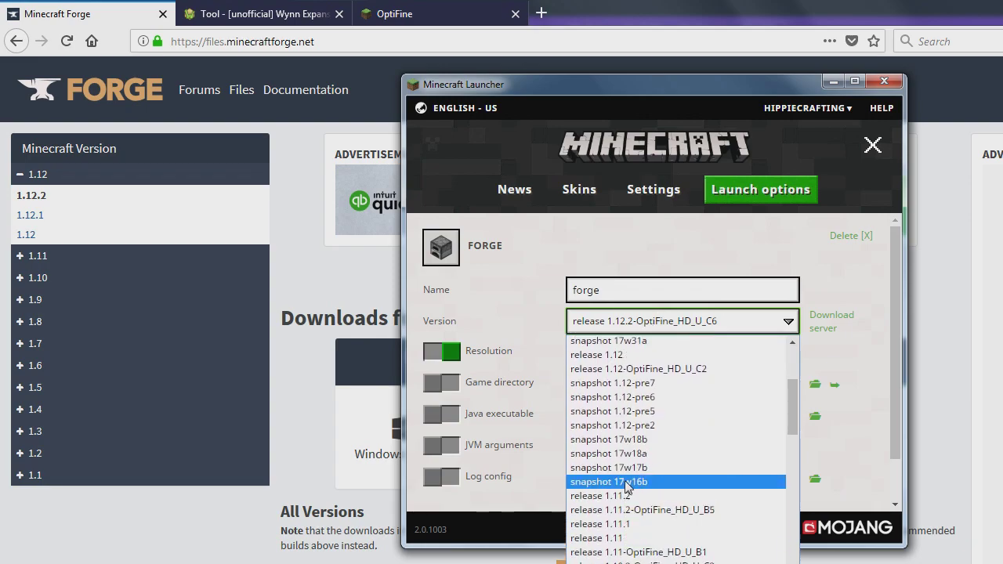
{"action": "left_click", "coordinate": [631, 496]}
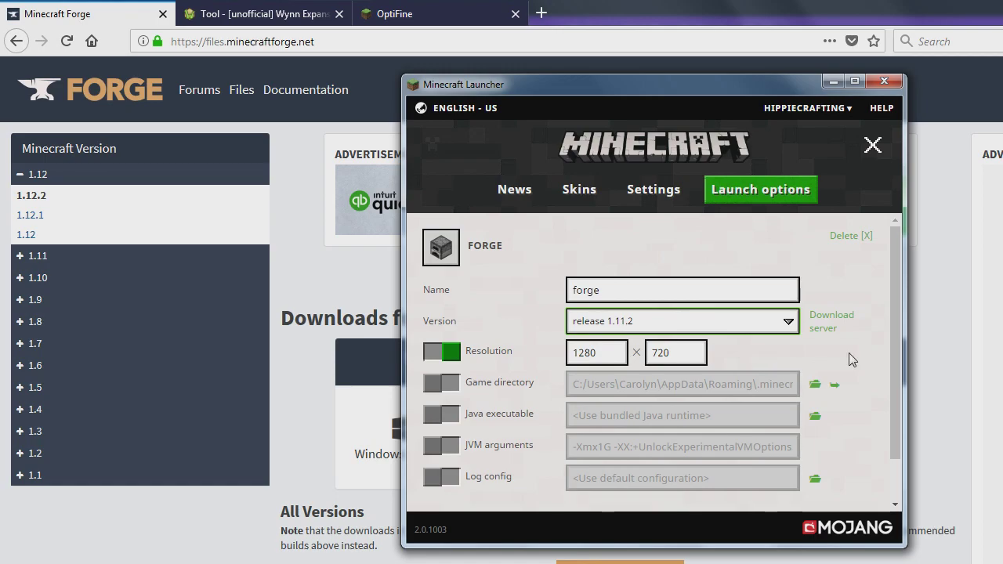
{"action": "scroll", "coordinate": [846, 392], "scroll_direction": "down", "scroll_amount": 1}
{"action": "scroll", "coordinate": [846, 405], "scroll_direction": "up", "scroll_amount": 1}
{"action": "scroll", "coordinate": [638, 509], "scroll_direction": "down", "scroll_amount": 2}
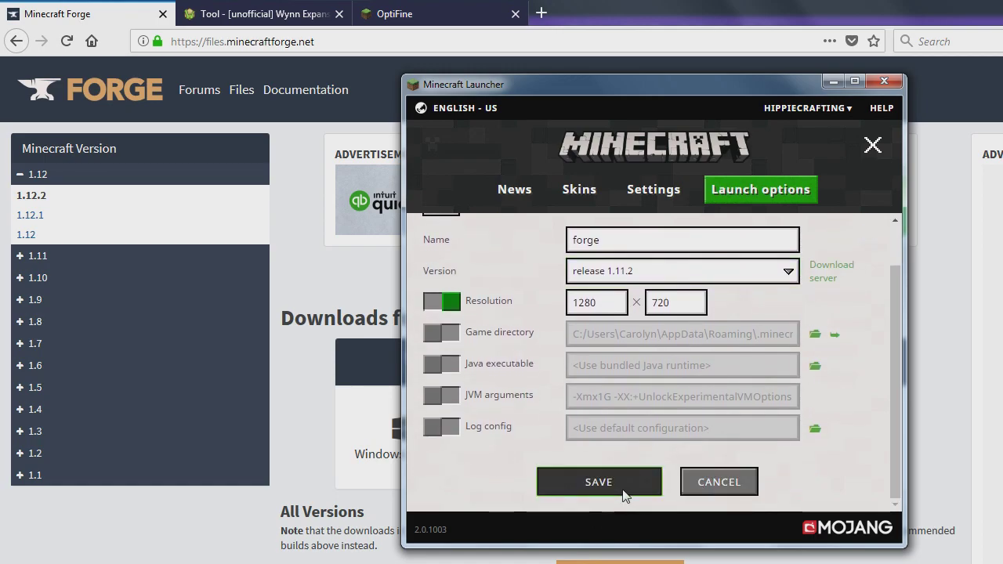
{"action": "left_click", "coordinate": [626, 487]}
{"action": "left_click", "coordinate": [511, 192]}
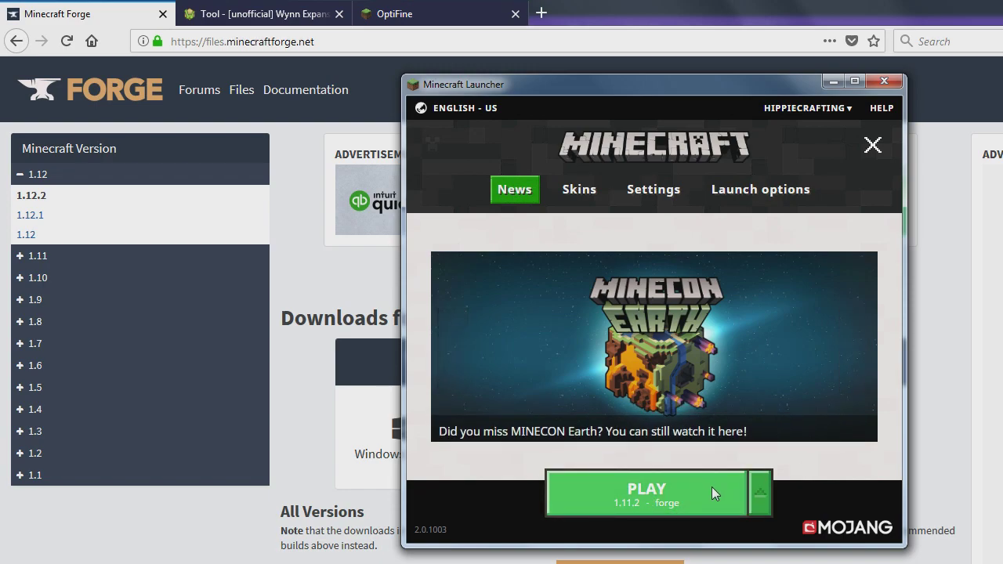
{"action": "left_click", "coordinate": [834, 81]}
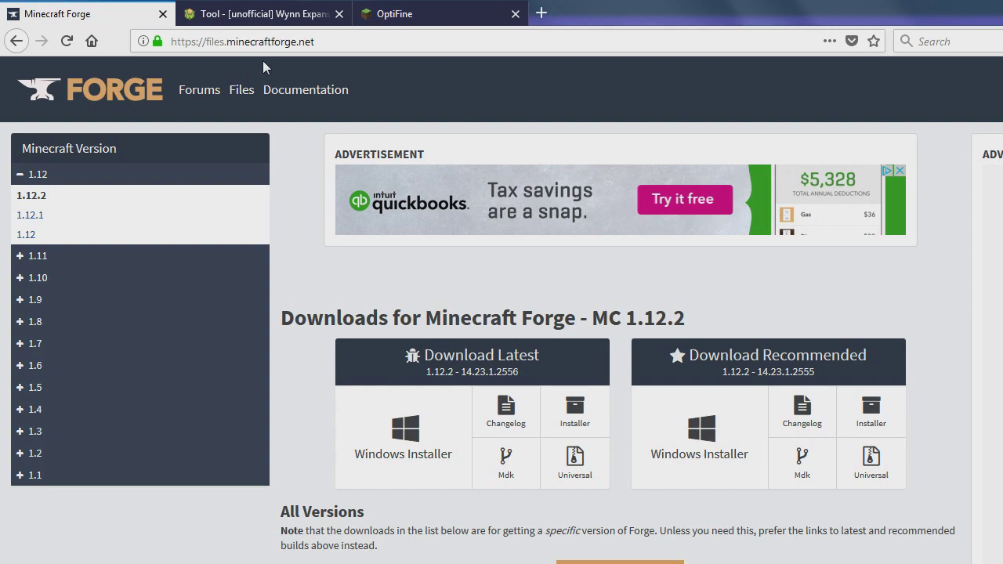
Expand 1.11 in the Forge version sidebar and open the 1.11.2 downloads.
{"action": "left_click", "coordinate": [21, 259]}
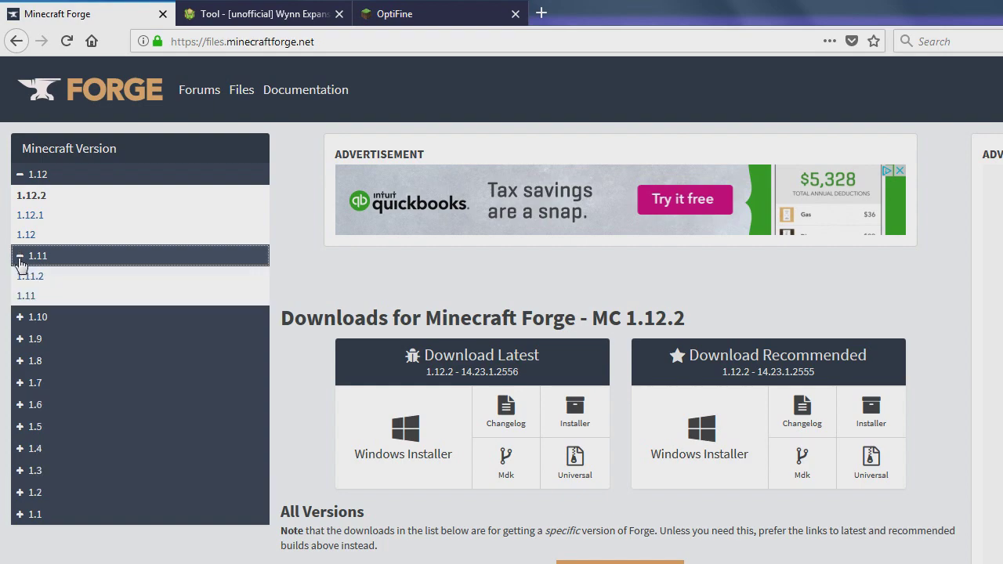
{"action": "left_click", "coordinate": [36, 278]}
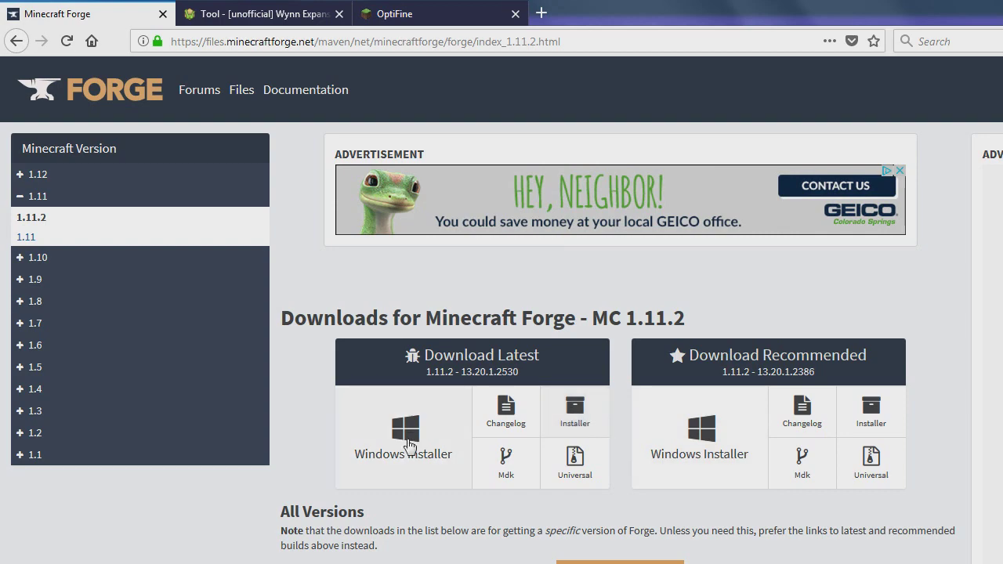
Save forge-1.11.2-13.20.1.2530-installer.jar and launch it from Firefox's Downloads panel.
{"action": "left_click", "coordinate": [577, 415]}
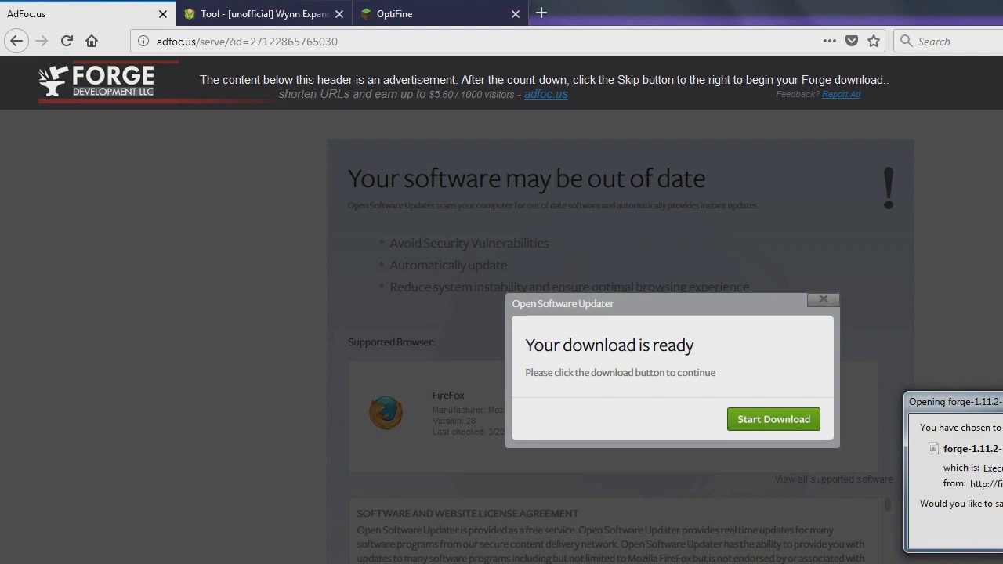
{"action": "key", "text": "Return"}
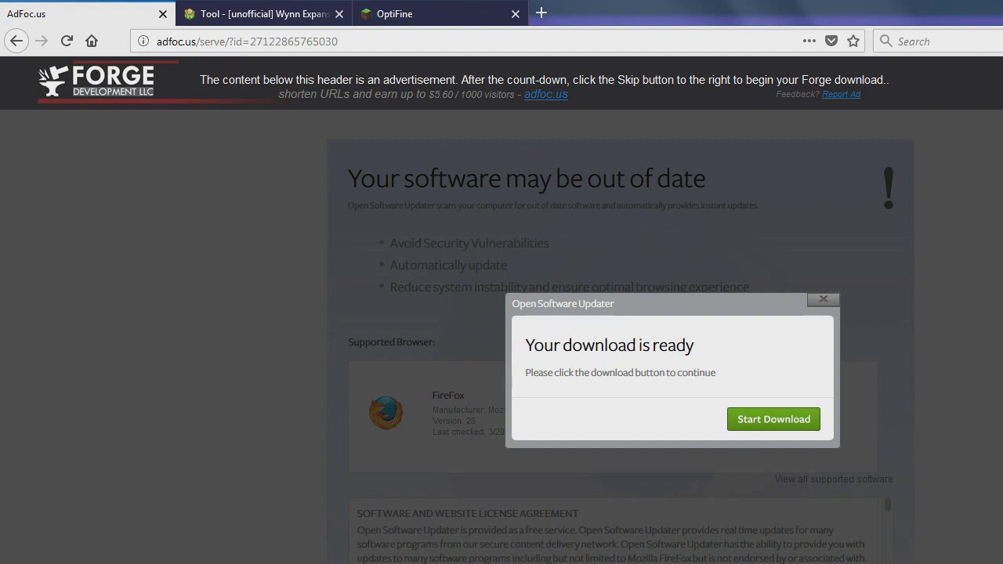
{"action": "right_click", "coordinate": [940, 79]}
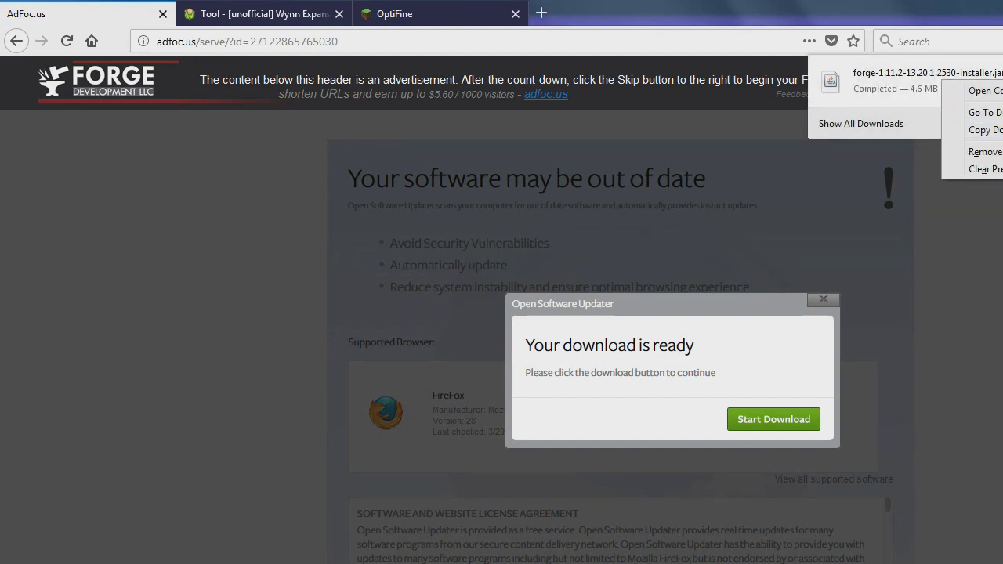
{"action": "key", "text": "Escape"}
{"action": "left_click", "coordinate": [930, 88]}
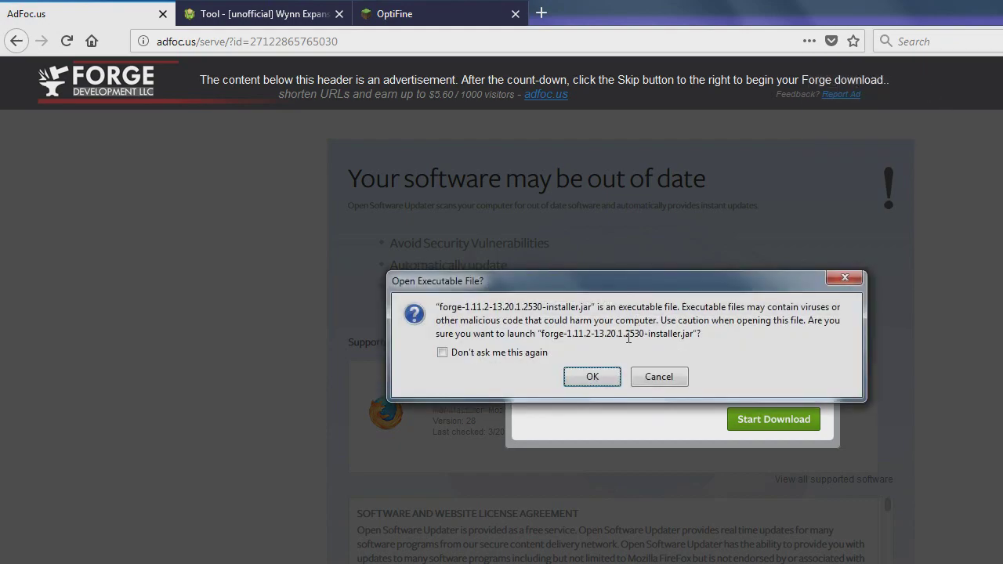
{"action": "left_click", "coordinate": [594, 378]}
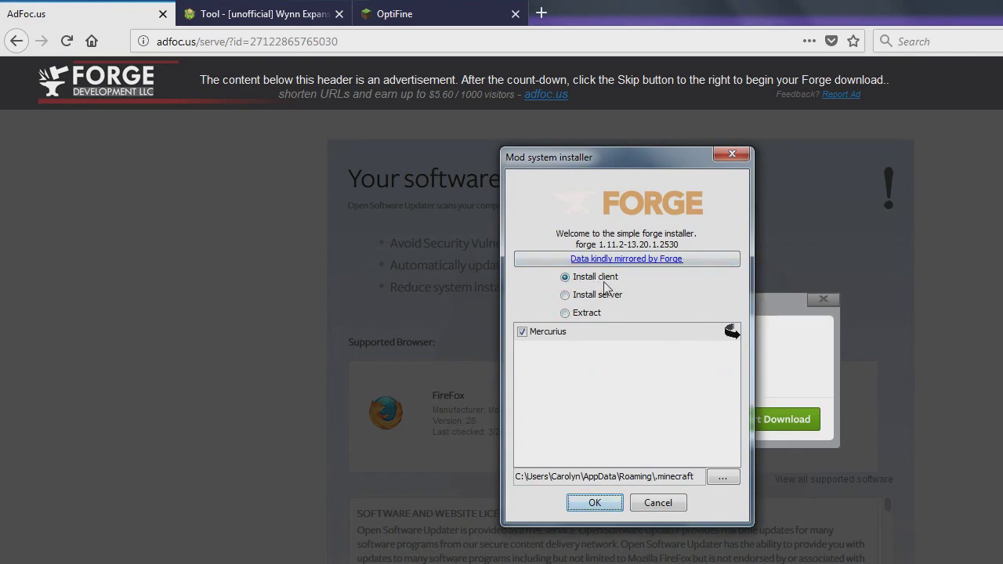
Install the Forge 1.11.2-13.20.1.2530 client and close the completion message.
{"action": "left_click", "coordinate": [601, 502]}
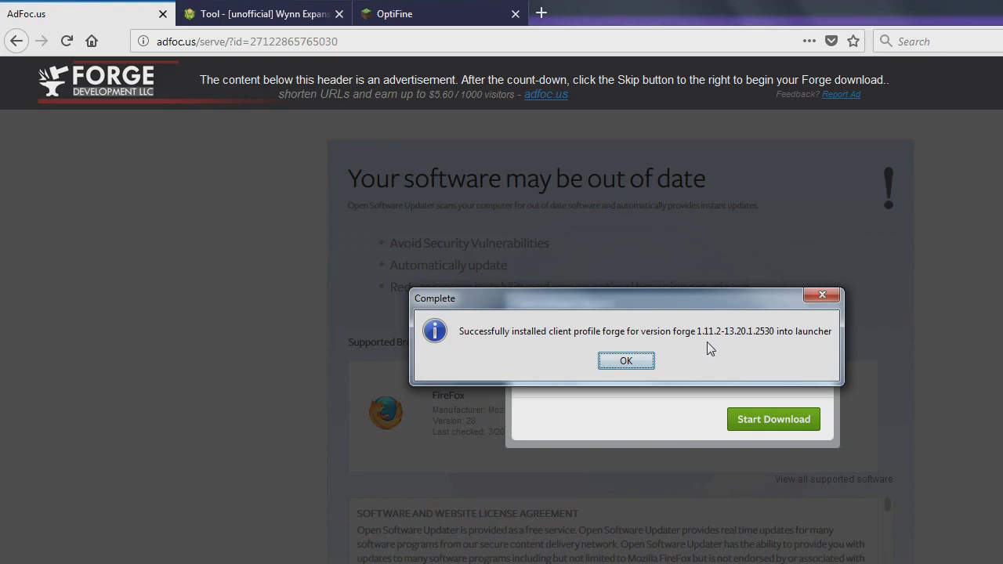
{"action": "left_click", "coordinate": [644, 365]}
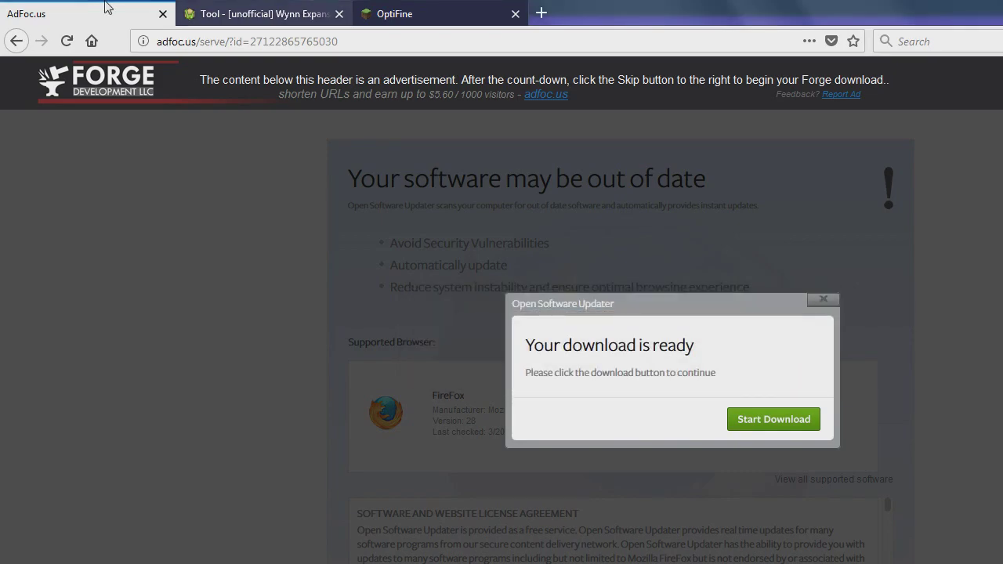
Close the ad tab and save Wynn Expansion-0.027.jar from its CurseForge page.
{"action": "left_click", "coordinate": [162, 15]}
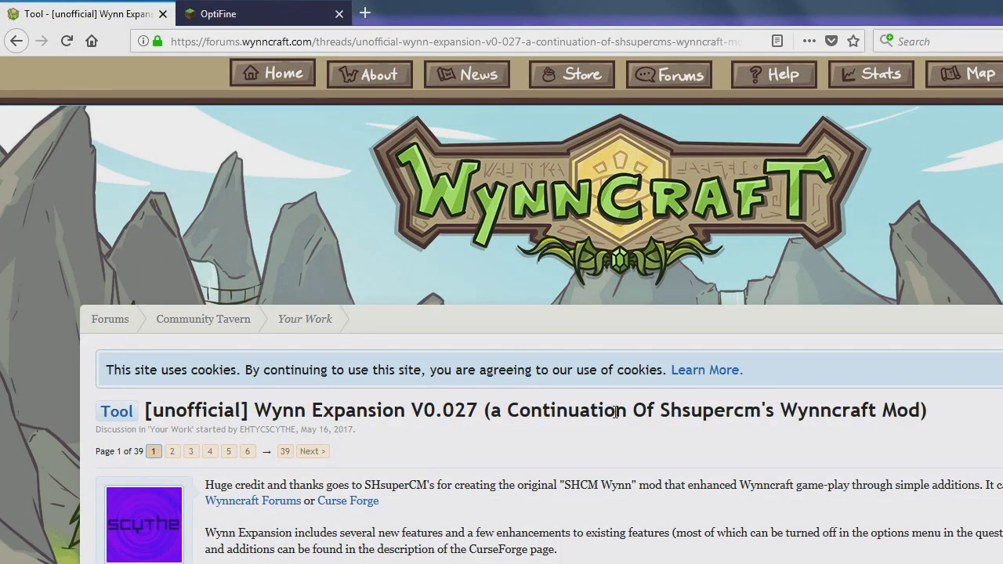
{"action": "scroll", "coordinate": [703, 401], "scroll_direction": "down", "scroll_amount": 4}
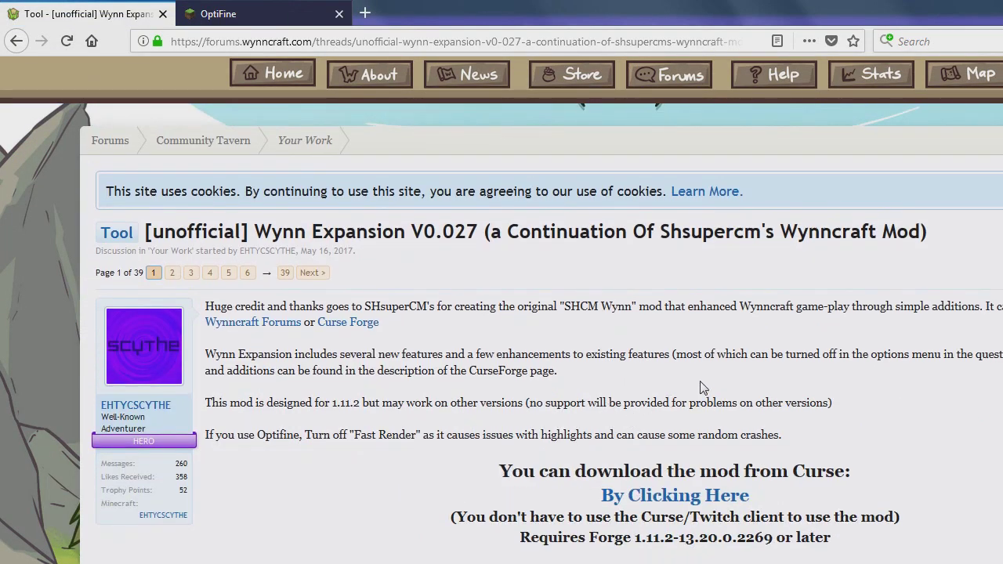
{"action": "scroll", "coordinate": [745, 323], "scroll_direction": "down", "scroll_amount": 2}
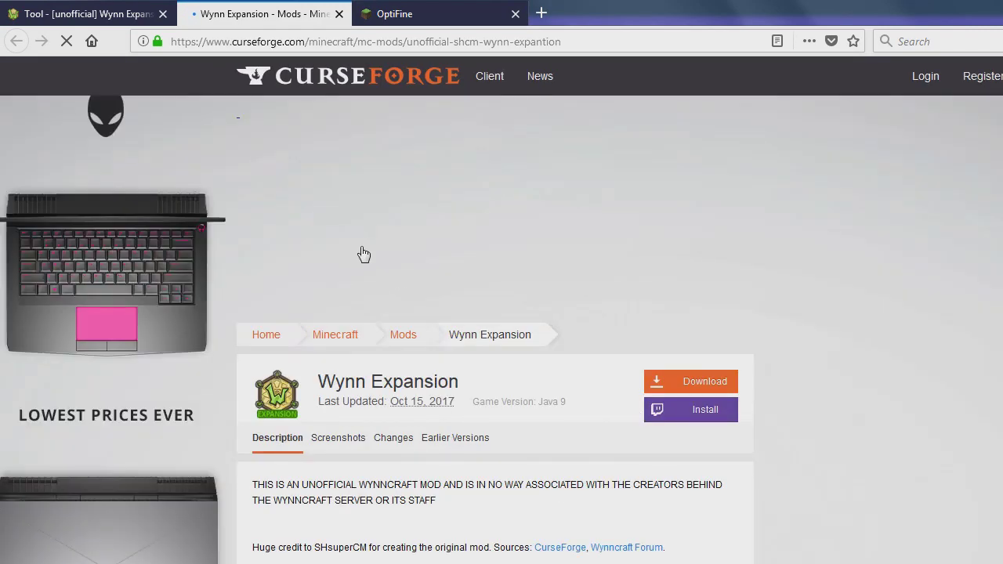
{"action": "scroll", "coordinate": [508, 375], "scroll_direction": "down", "scroll_amount": 2}
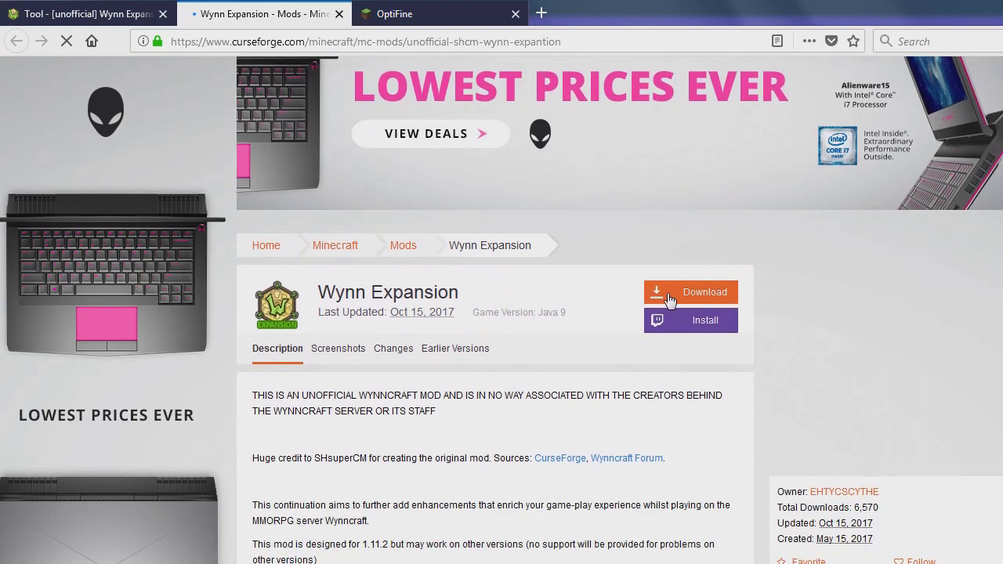
{"action": "left_click", "coordinate": [666, 295]}
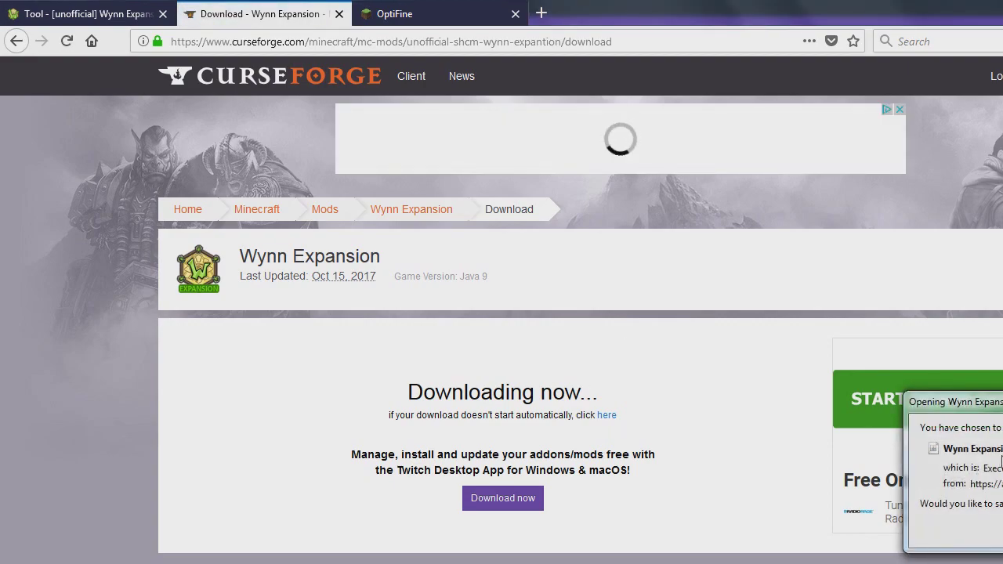
{"action": "key", "text": "Return"}
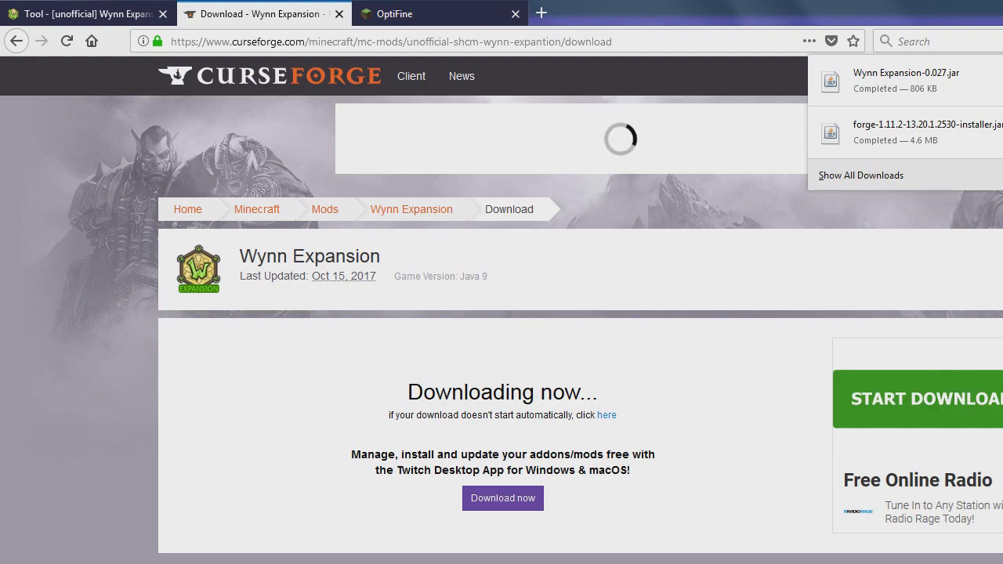
{"action": "key", "text": "super"}
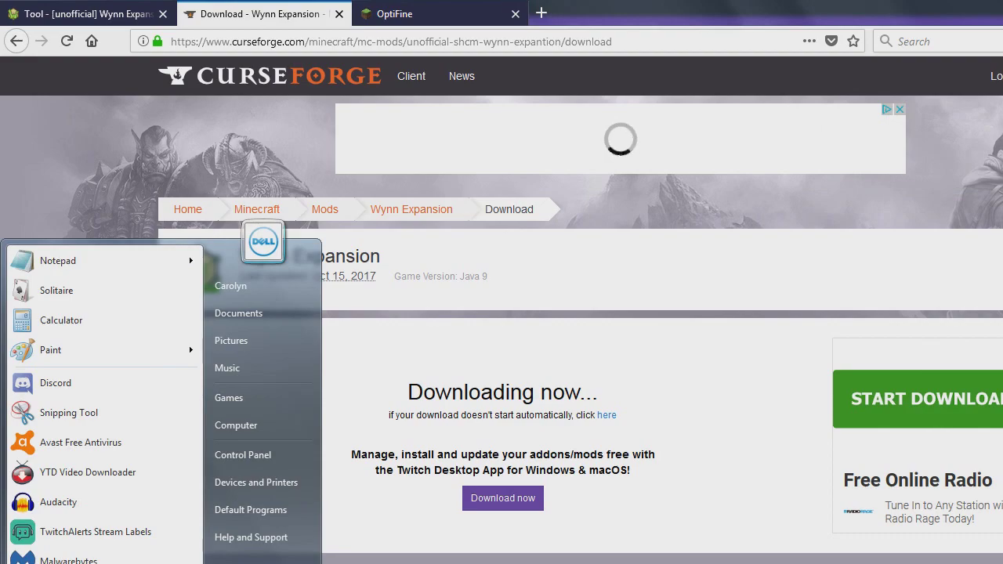
Go from %appdata% to Roaming > .minecraft > mods, check the jars, then minimize it.
{"action": "type", "text": "%appdata%"}
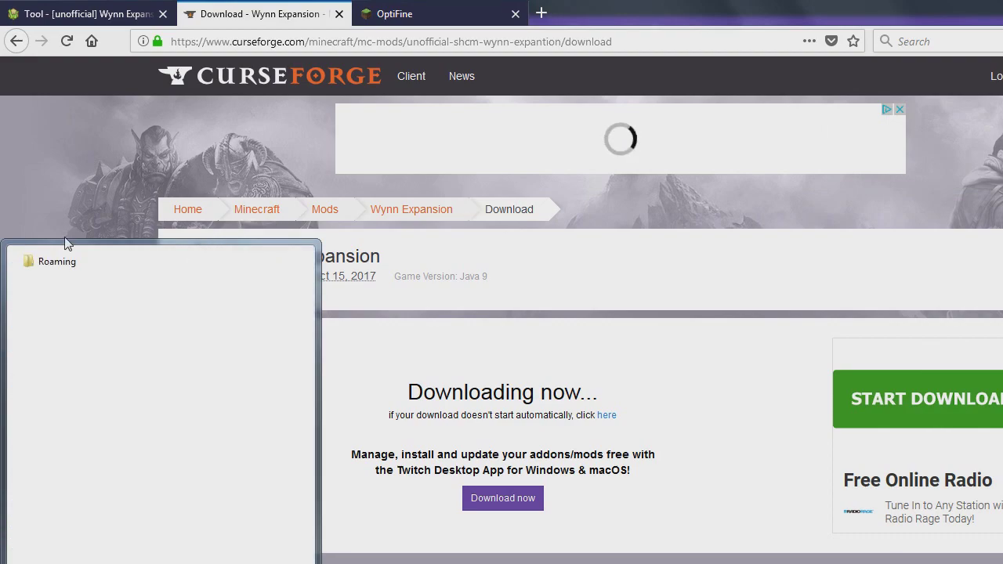
{"action": "double_click", "coordinate": [69, 265]}
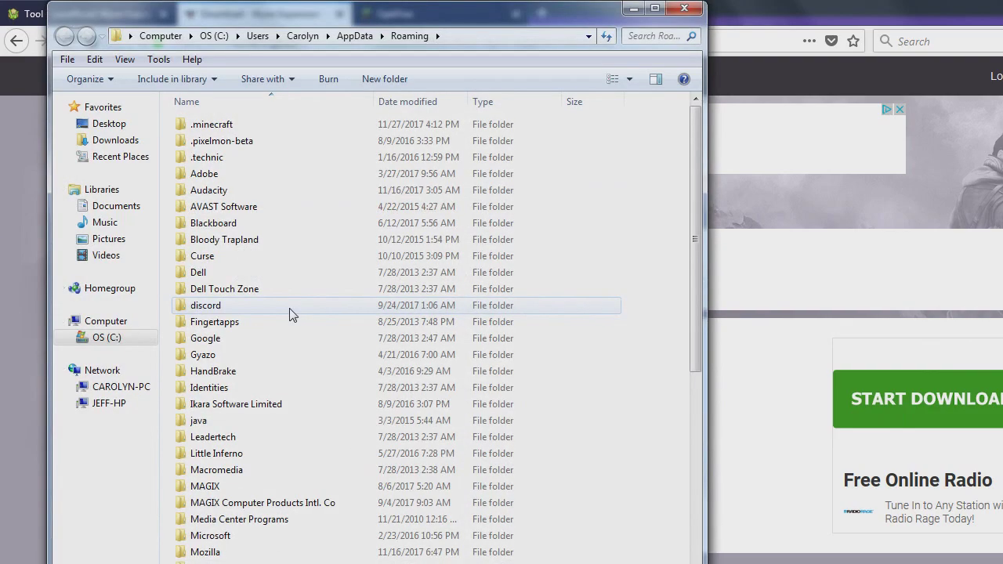
{"action": "double_click", "coordinate": [210, 126]}
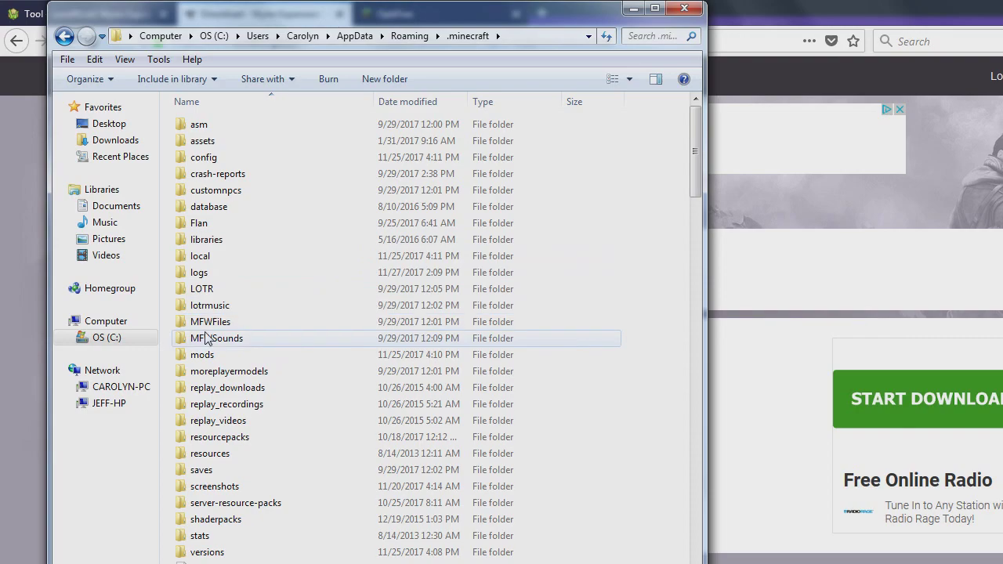
{"action": "double_click", "coordinate": [208, 356]}
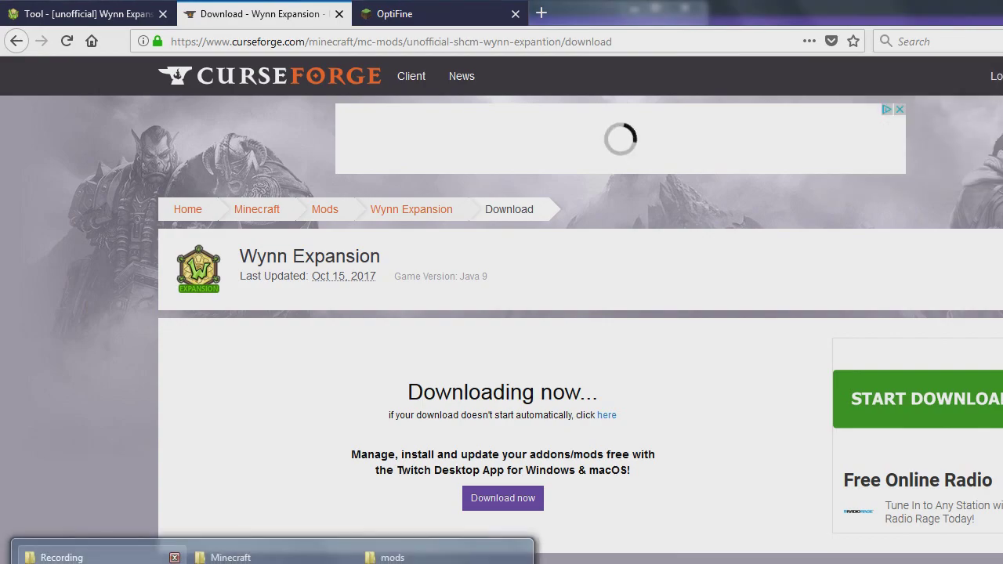
{"action": "left_click", "coordinate": [404, 555]}
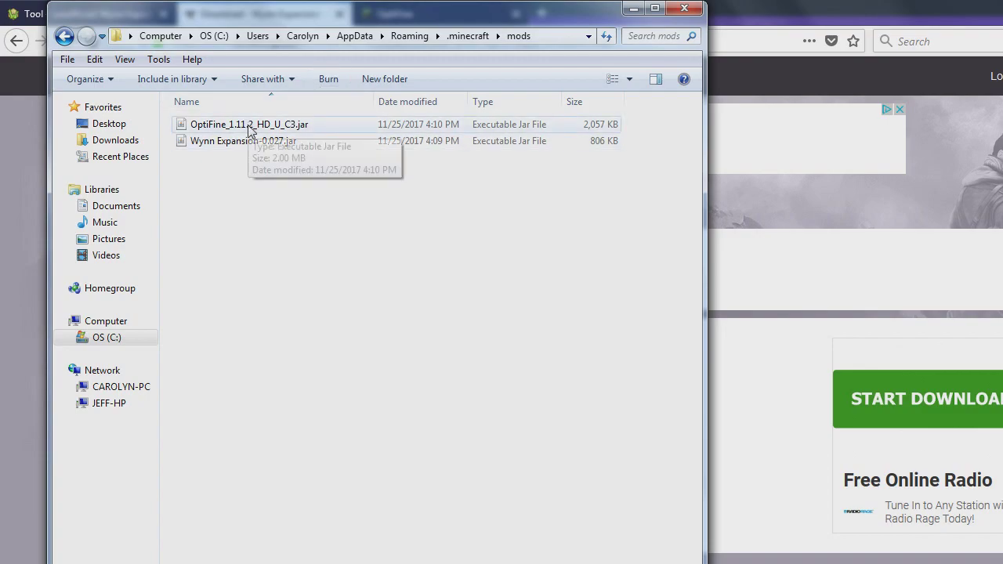
{"action": "left_click", "coordinate": [633, 9]}
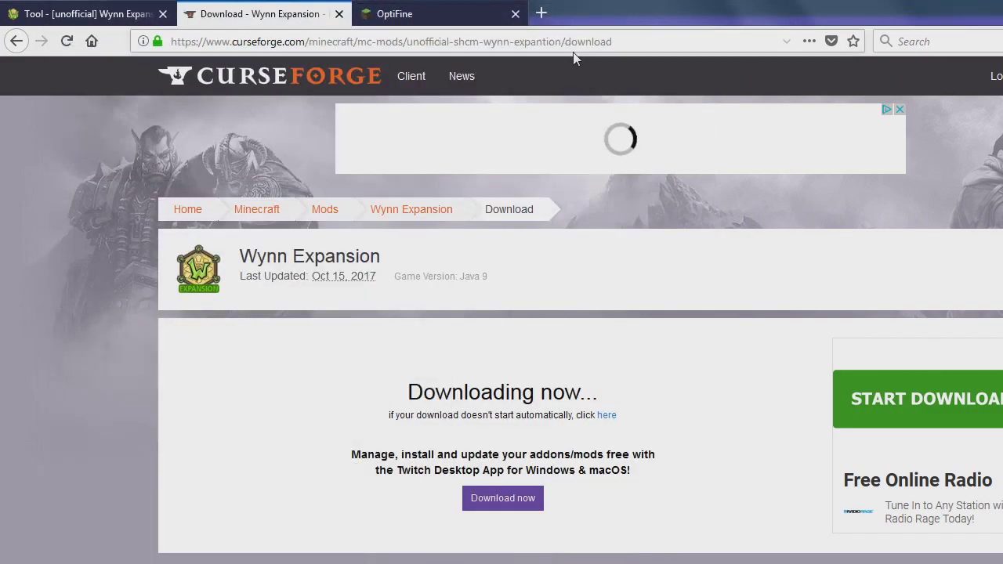
In OptiFine's downloads list, choose OptiFine 1.11.2 HD U C3.
{"action": "left_click", "coordinate": [403, 16]}
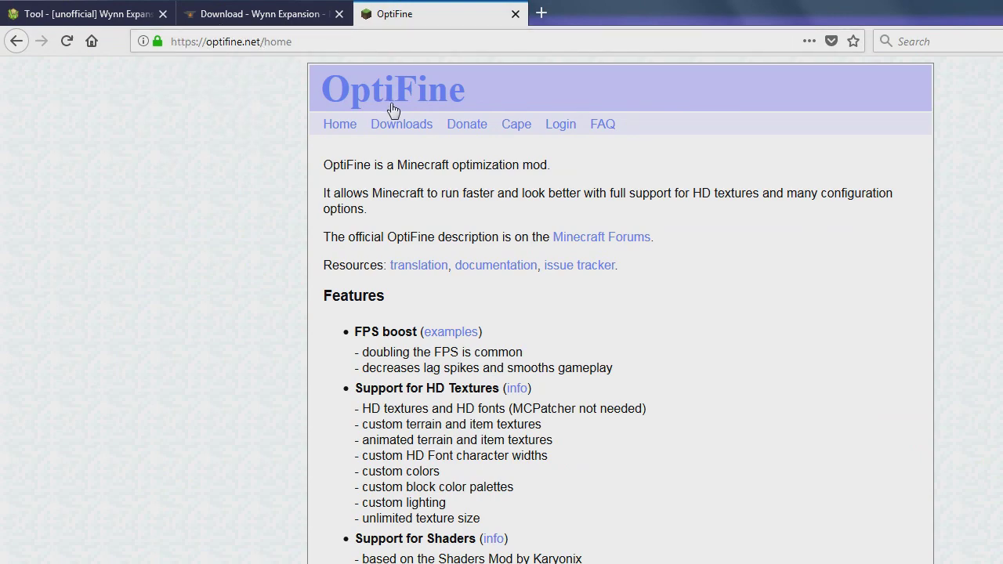
{"action": "left_click", "coordinate": [392, 138]}
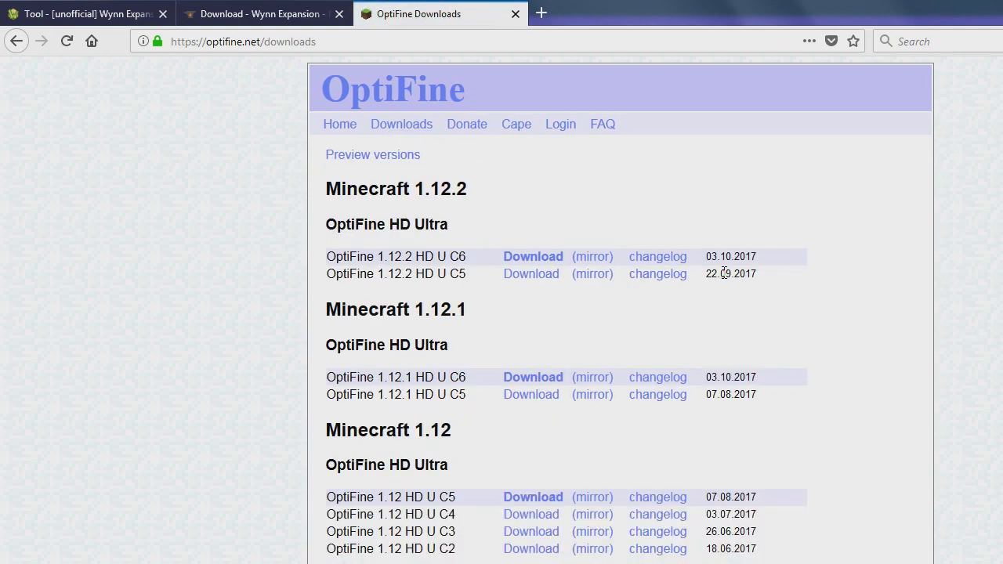
{"action": "scroll", "coordinate": [847, 341], "scroll_direction": "down", "scroll_amount": 5}
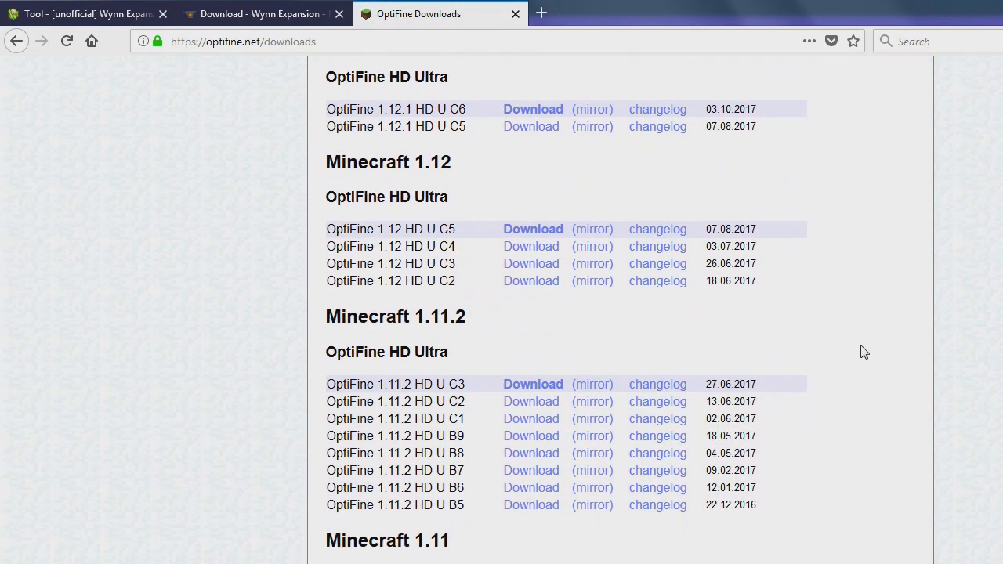
{"action": "left_click", "coordinate": [525, 389]}
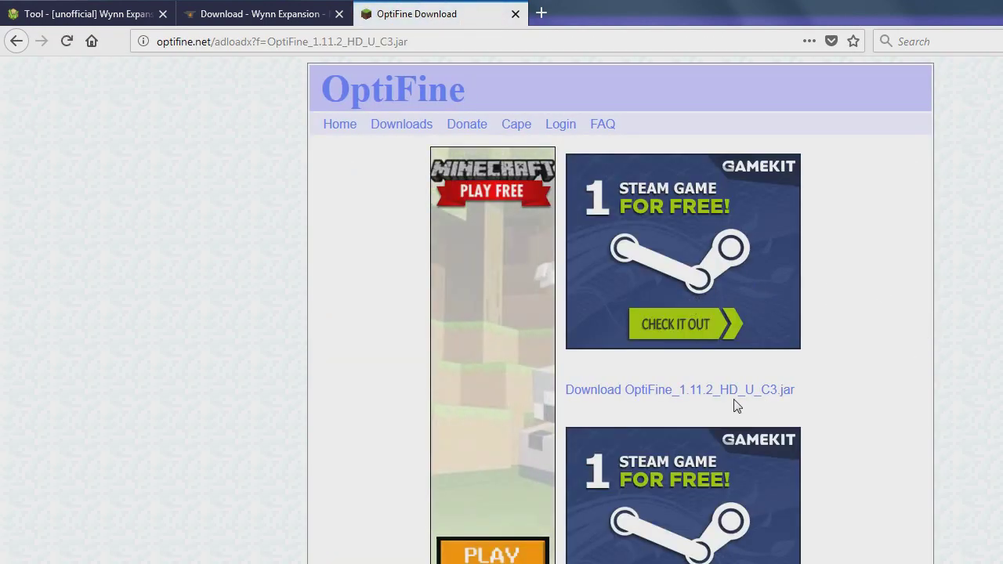
Save OptiFine_1.11.2_HD_U_C3.jar and bring the mods folder window back to the front.
{"action": "left_click", "coordinate": [676, 392]}
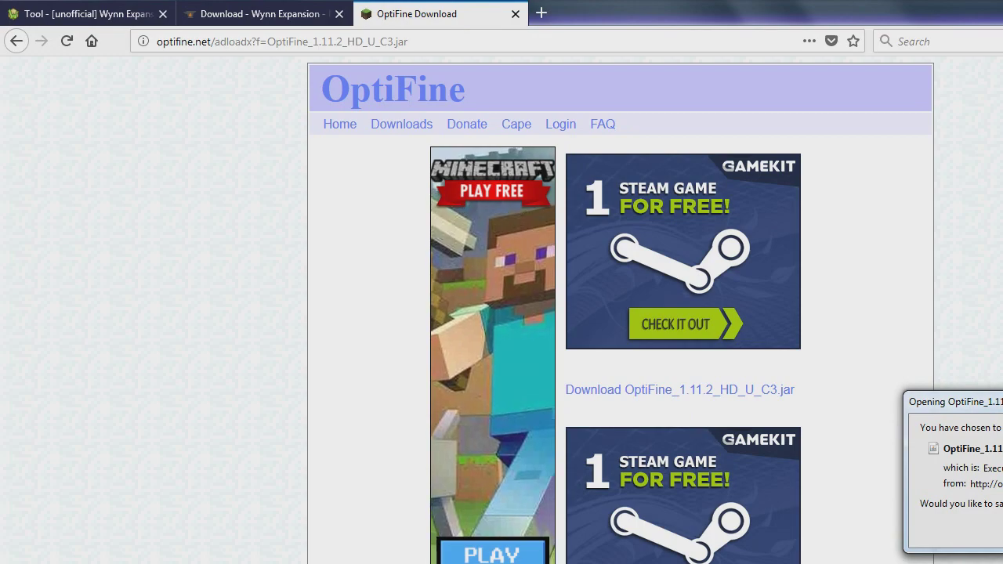
{"action": "key", "text": "Return"}
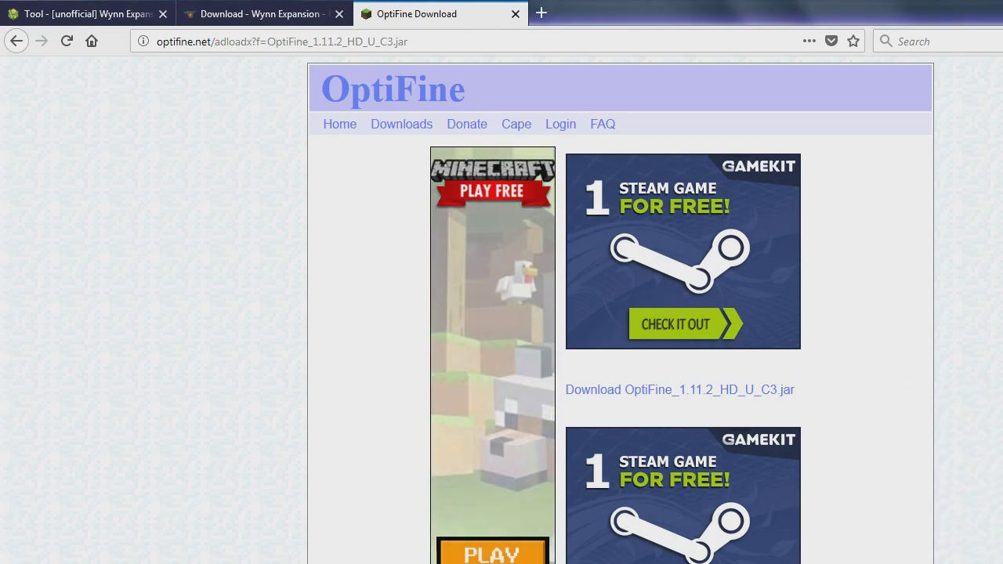
{"action": "left_click", "coordinate": [384, 554]}
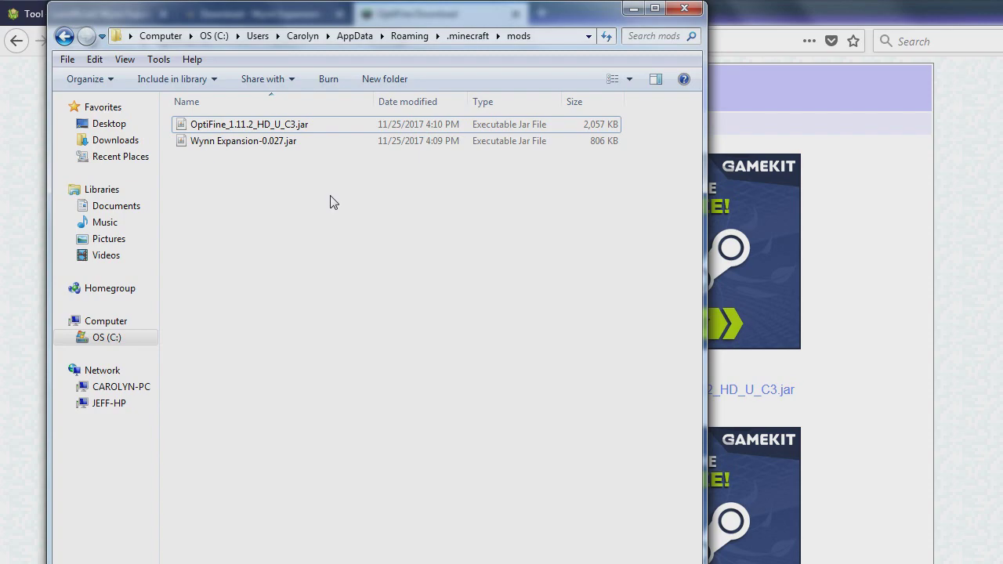
Minimize the mods folder and switch to the Wynn Expansion forum thread tab.
{"action": "left_click", "coordinate": [633, 9]}
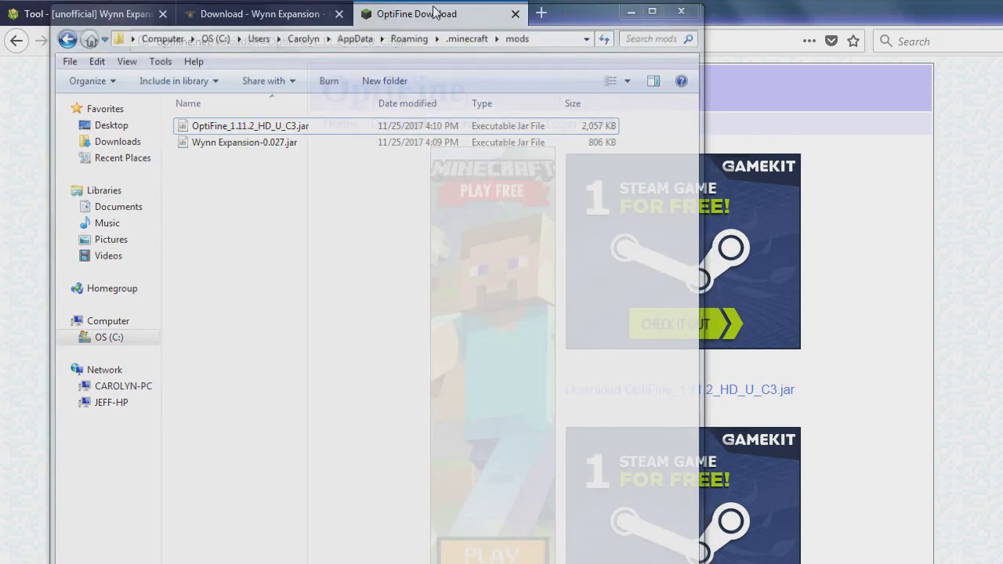
{"action": "left_click", "coordinate": [76, 11]}
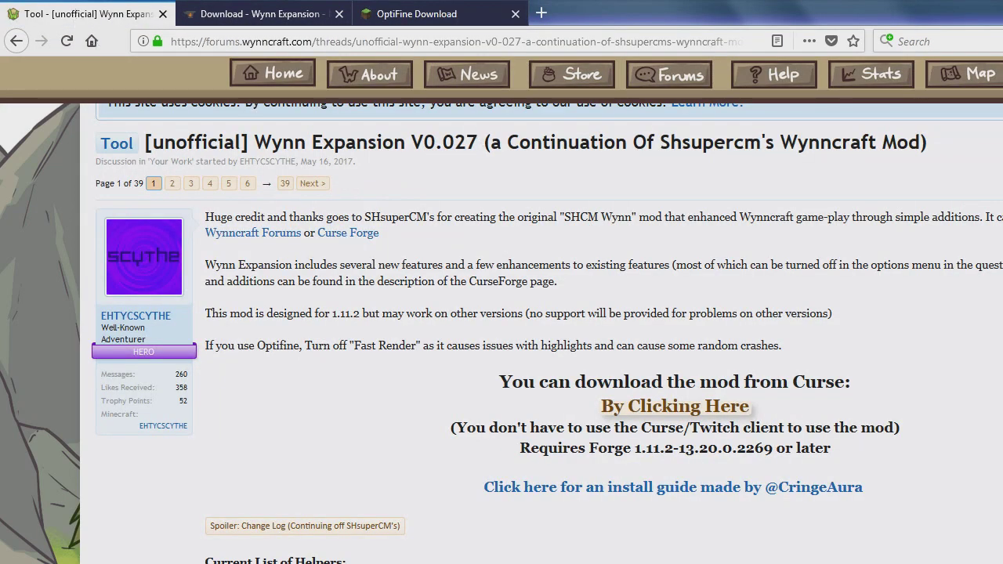